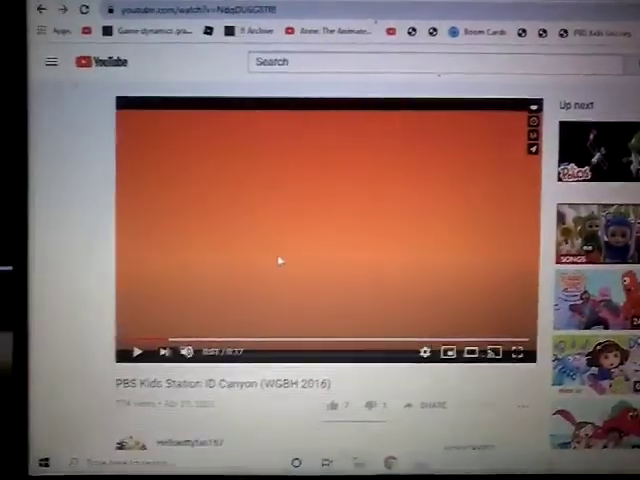
Start playing the PBS Kids Station ID Canyon (WGBH 2016) video
left_click(280, 261)
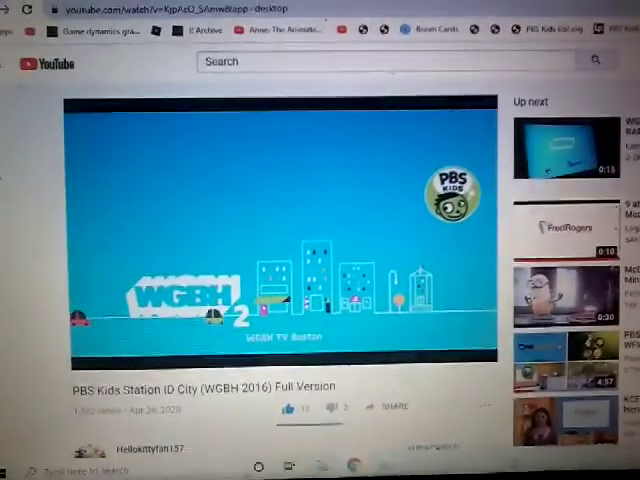
Pause the PBS Kids City station ID video with the spacebar
key("space")
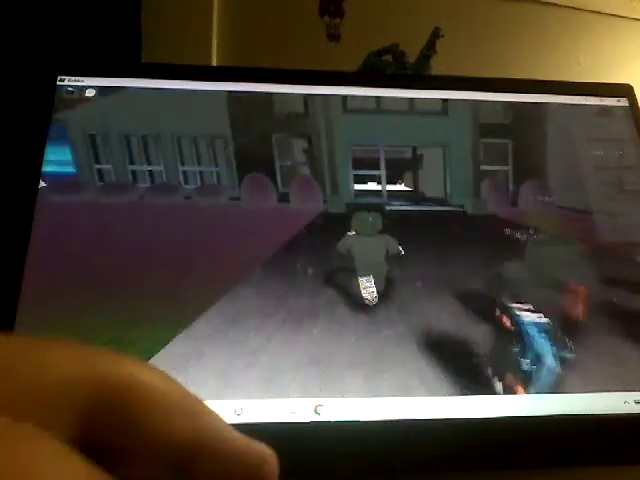
Walk the avatar forward into the Heights School building and down its hallways
key("w")
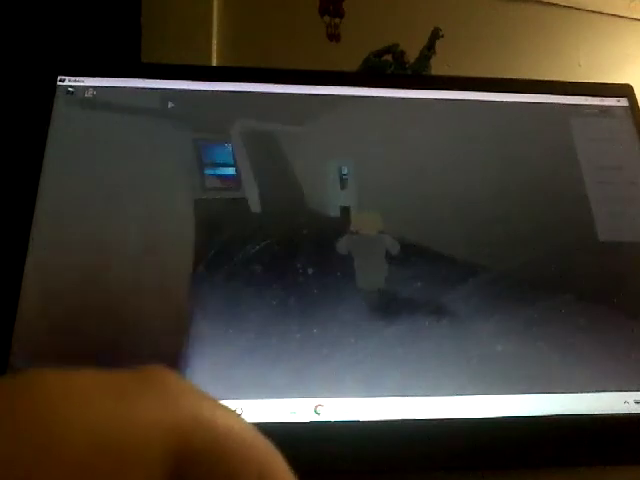
key("w")
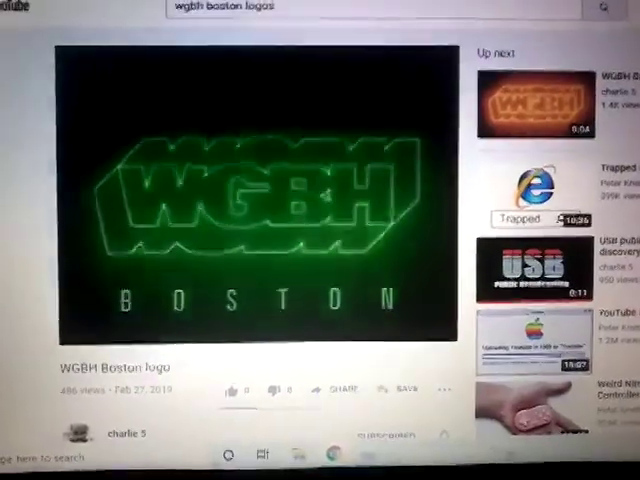
Alt+Tab from the WGBH Boston logo video back to the Roblox game
key("alt+Tab")
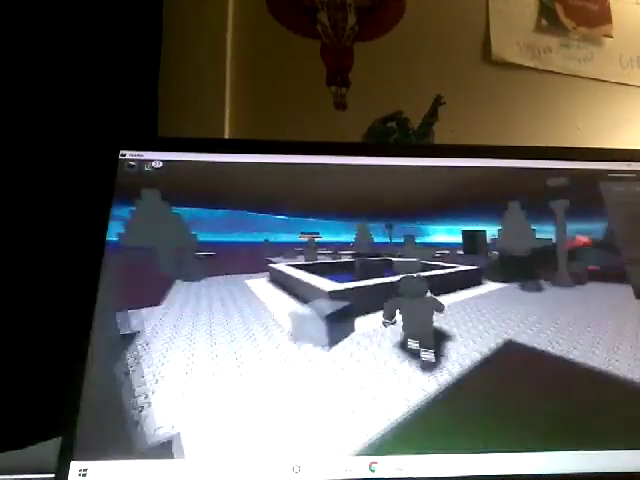
Walk the avatar across the plaza to the fountain's blue pool edge
key("w")
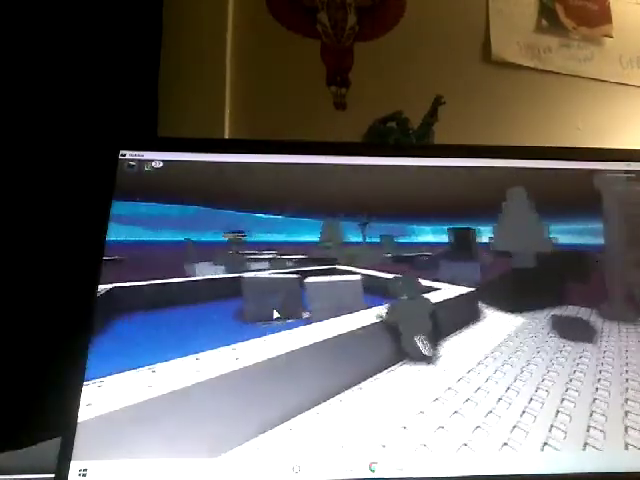
key("w")
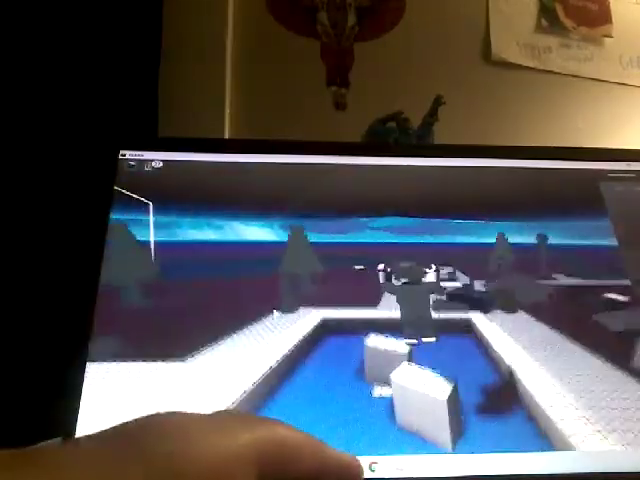